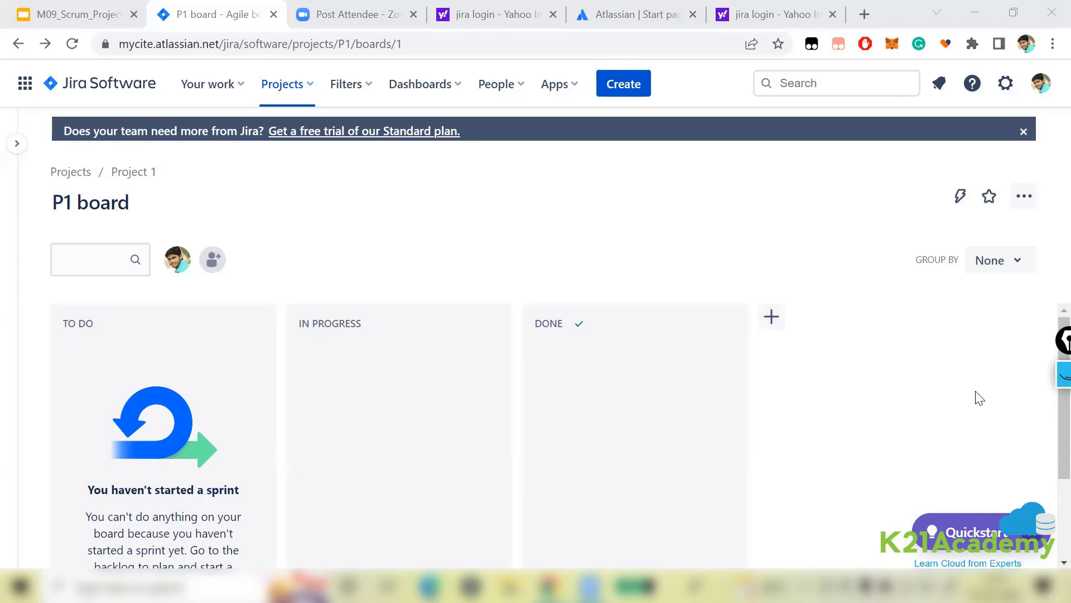
Step: Switch from the empty P1 board to the Yahoo 'jira login' search results tab
click(782, 14)
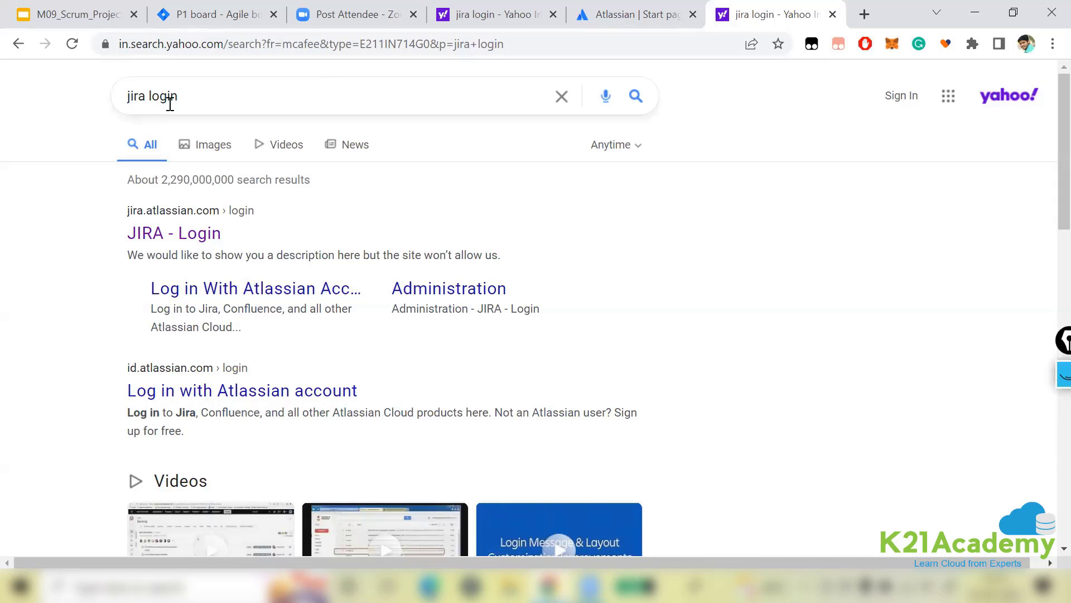
Step: Open the 'JIRA - Login' result from jira.atlassian.com in a new tab
click(128, 100)
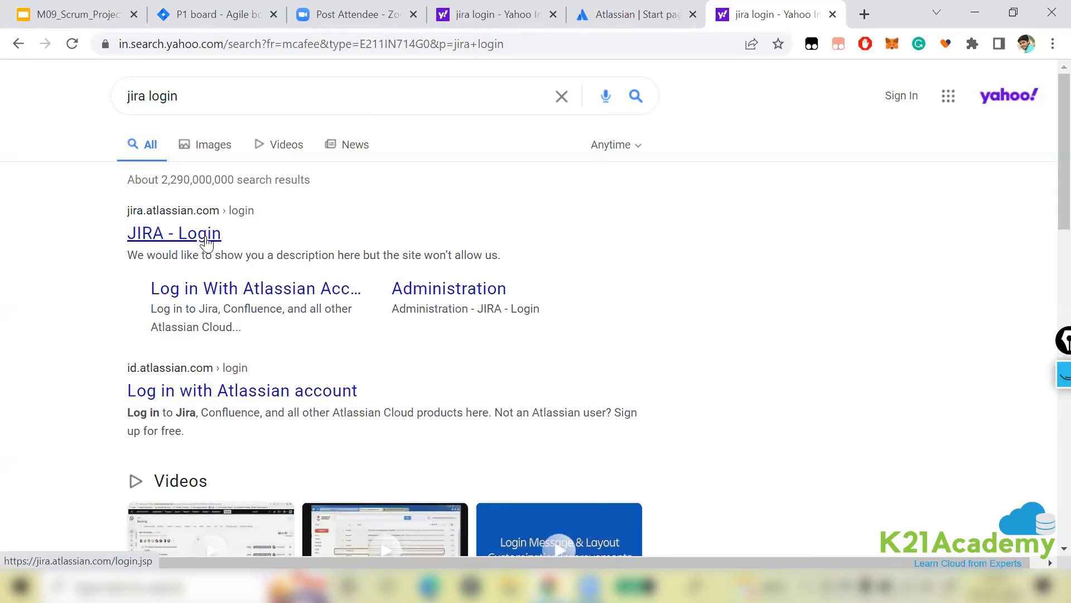
click(207, 240)
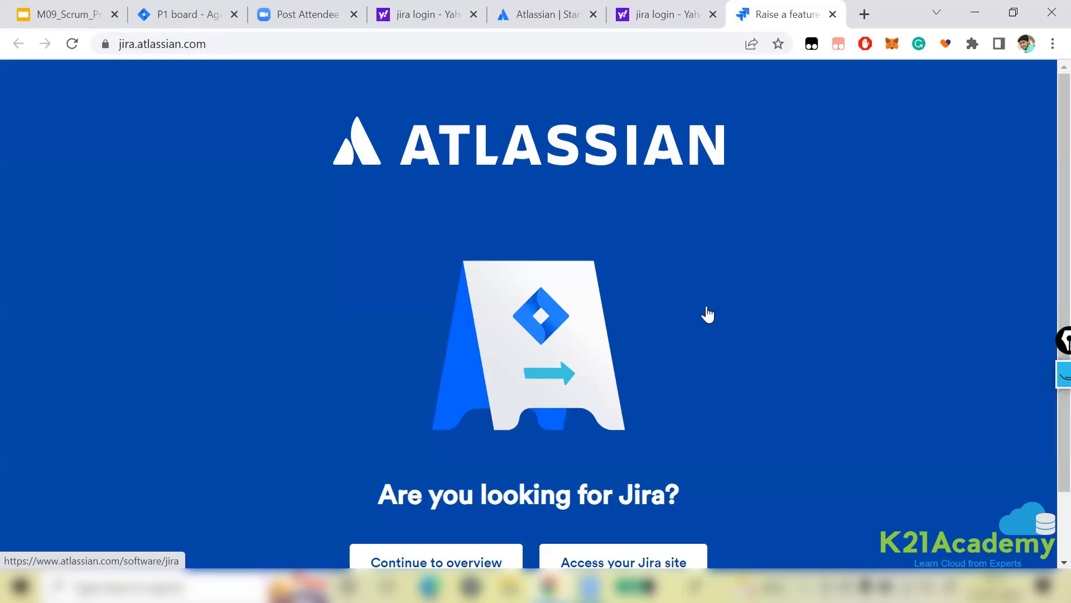
Step: Bring both 'Are you looking for Jira?' choices into view and check the page's full address
scroll(1047, 258, down, 1)
scroll(1047, 258, down, 1)
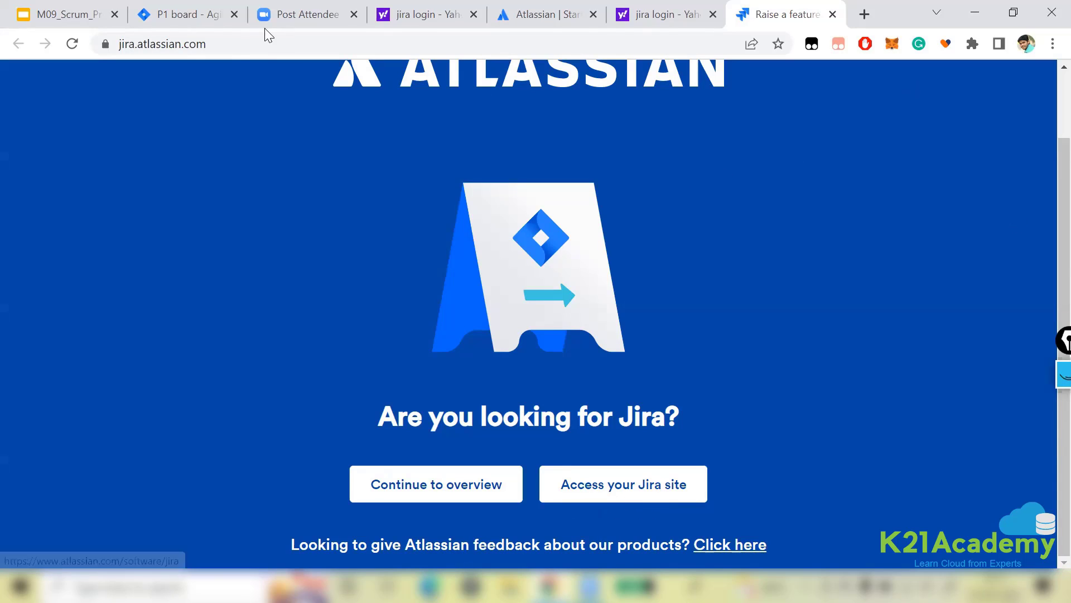
click(234, 45)
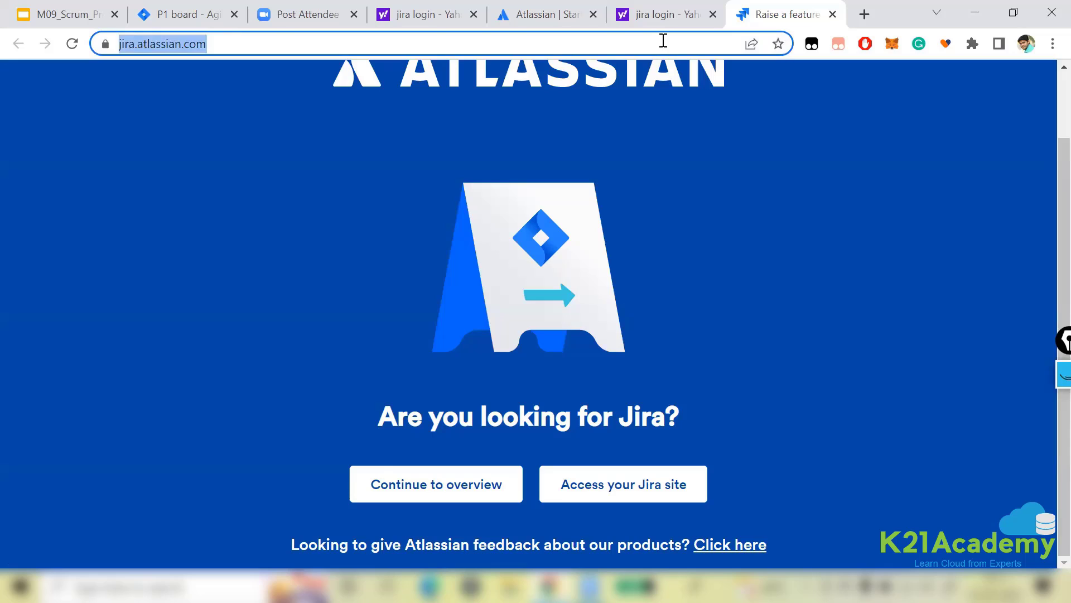
click(532, 414)
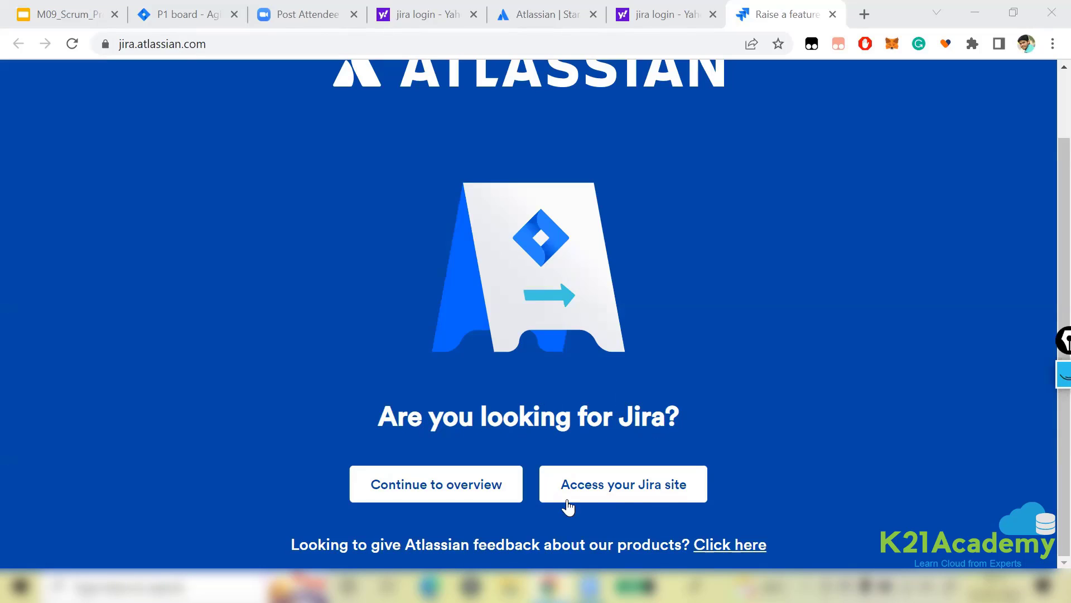
Step: Choose 'Access your Jira site' to go to start.atlassian.com
click(639, 504)
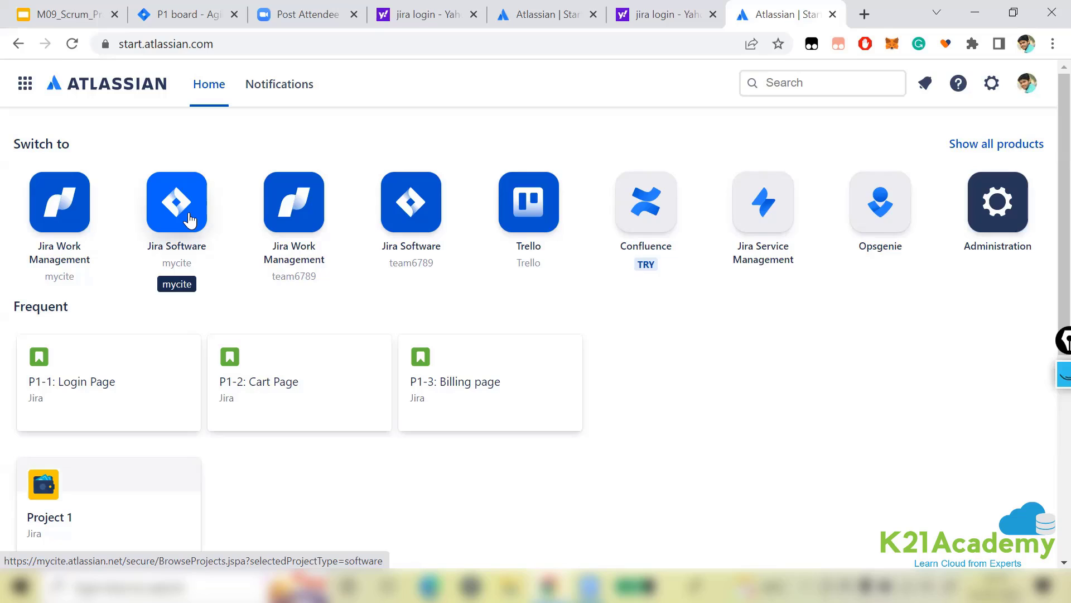
Step: Open Jira Software for the mycite site from the Switch to list
click(190, 221)
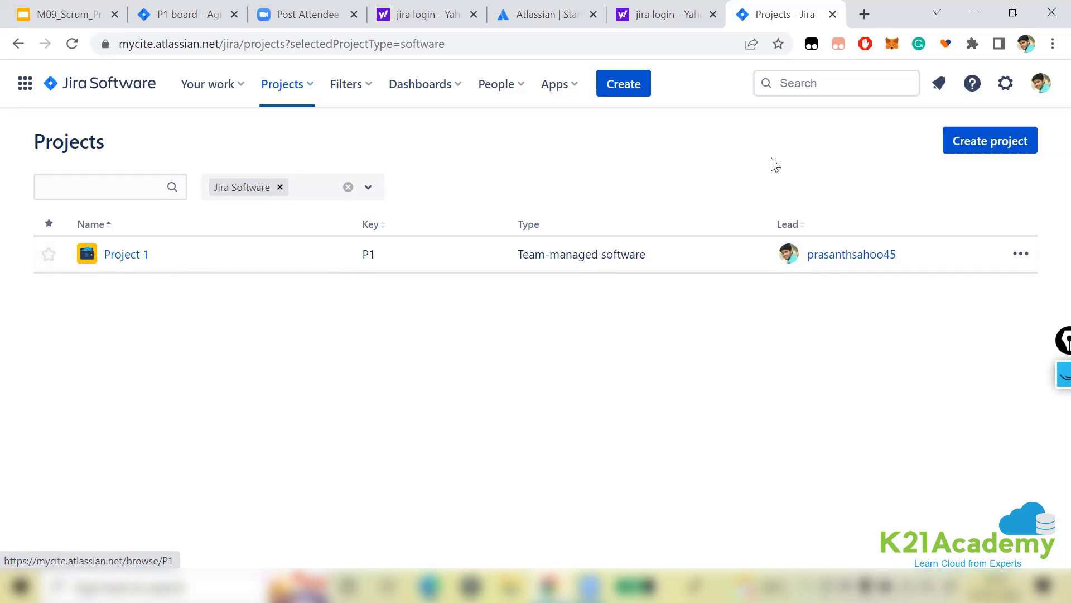
Step: Start a new project and view the Scrum template under Software development
click(1003, 144)
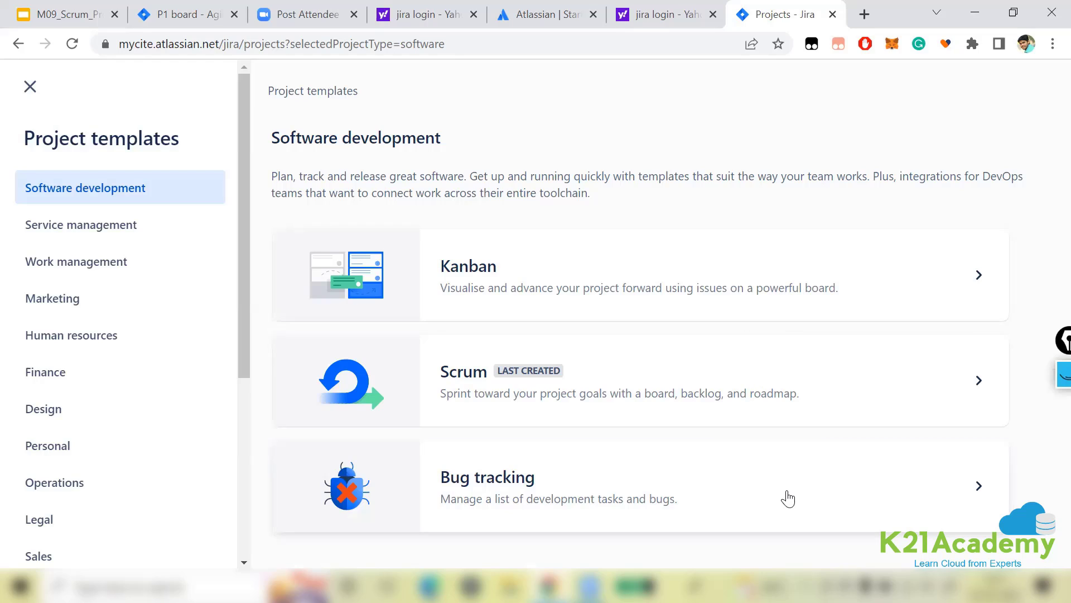
click(757, 372)
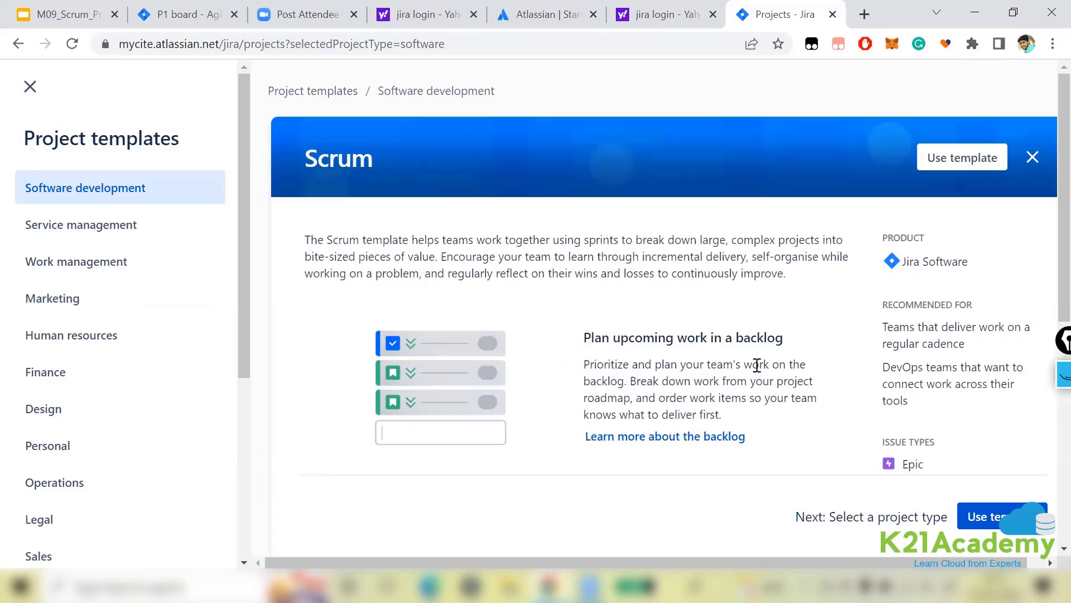
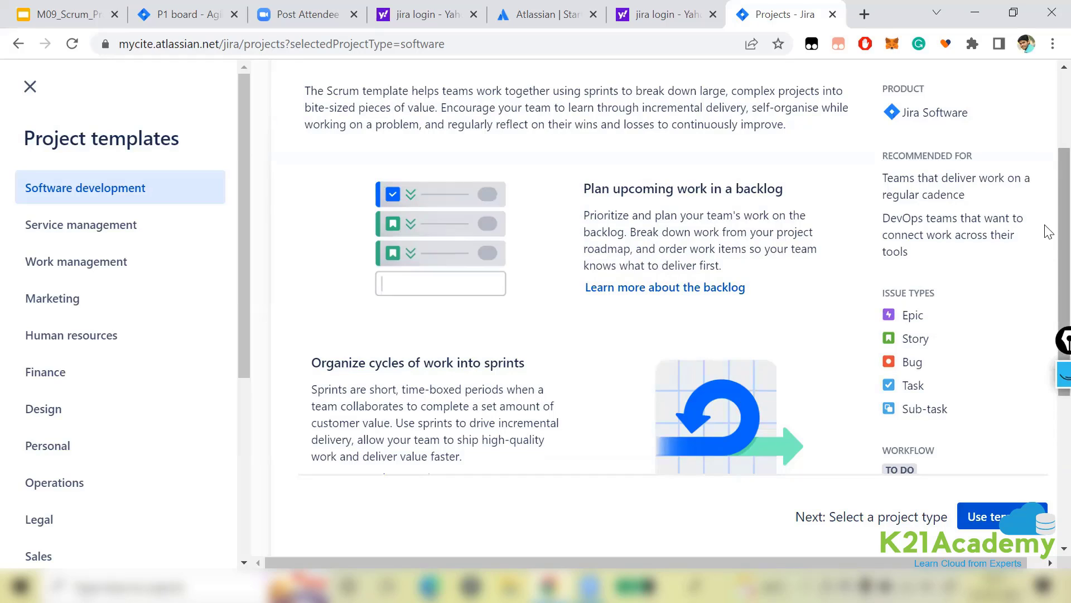
scroll(1048, 291, down, 2)
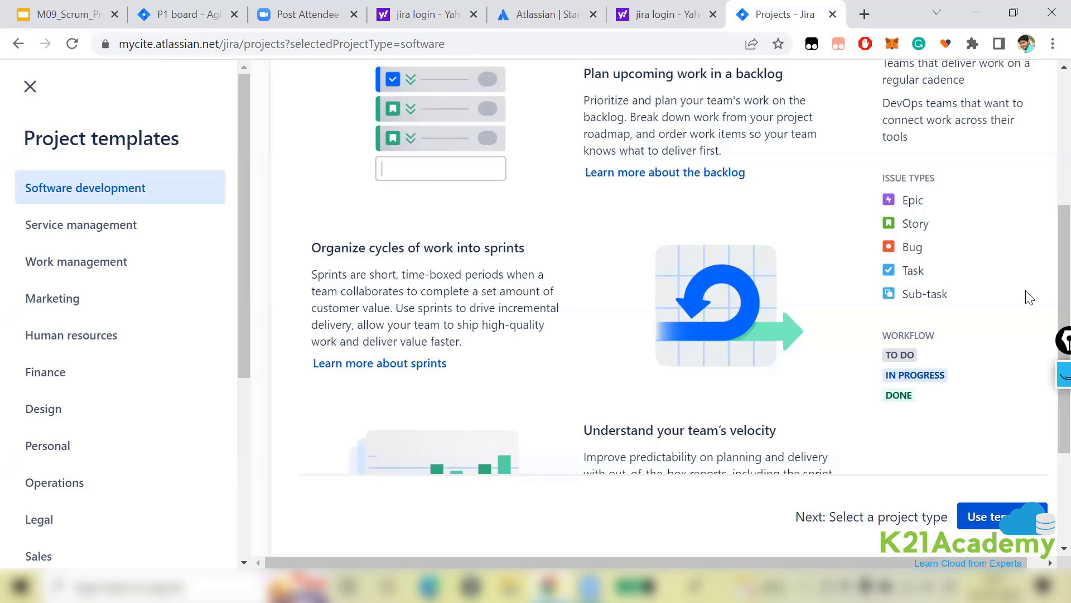
drag(1062, 262, 1045, 113)
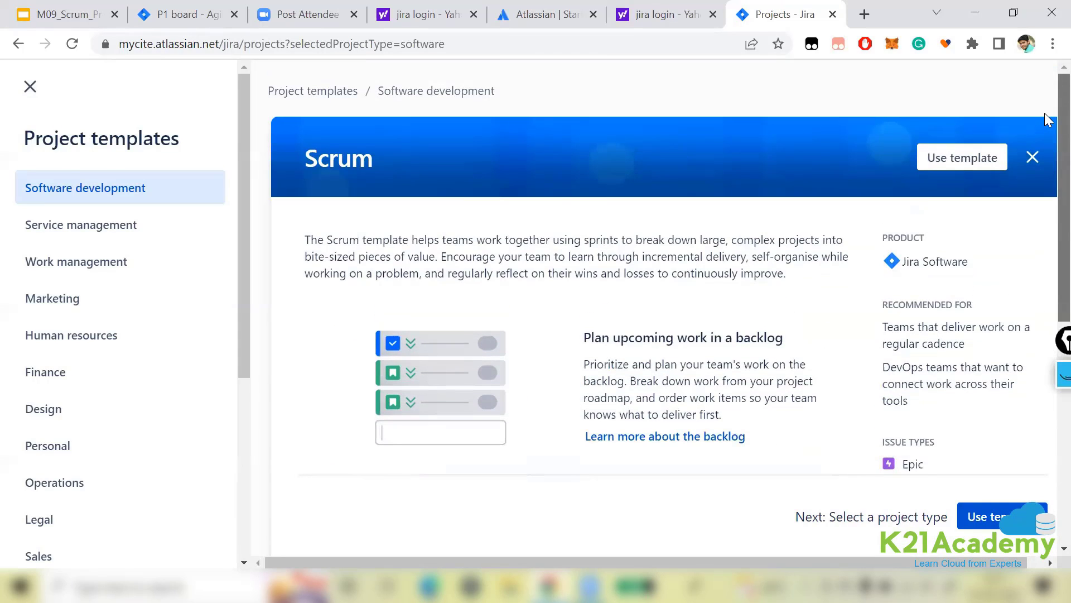
scroll(1044, 120, down, 8)
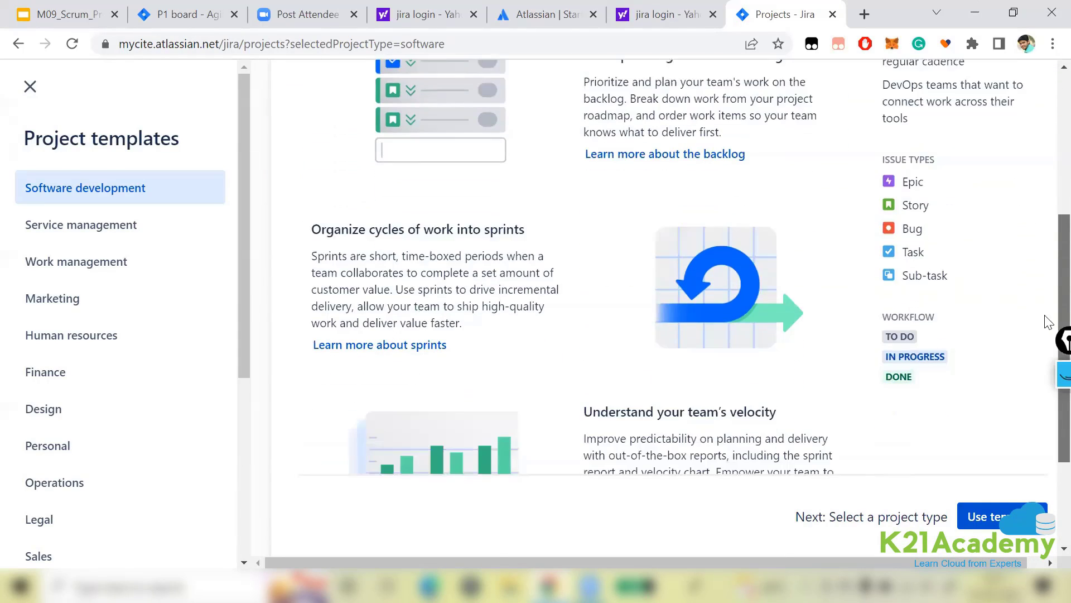
scroll(1004, 234, up, 3)
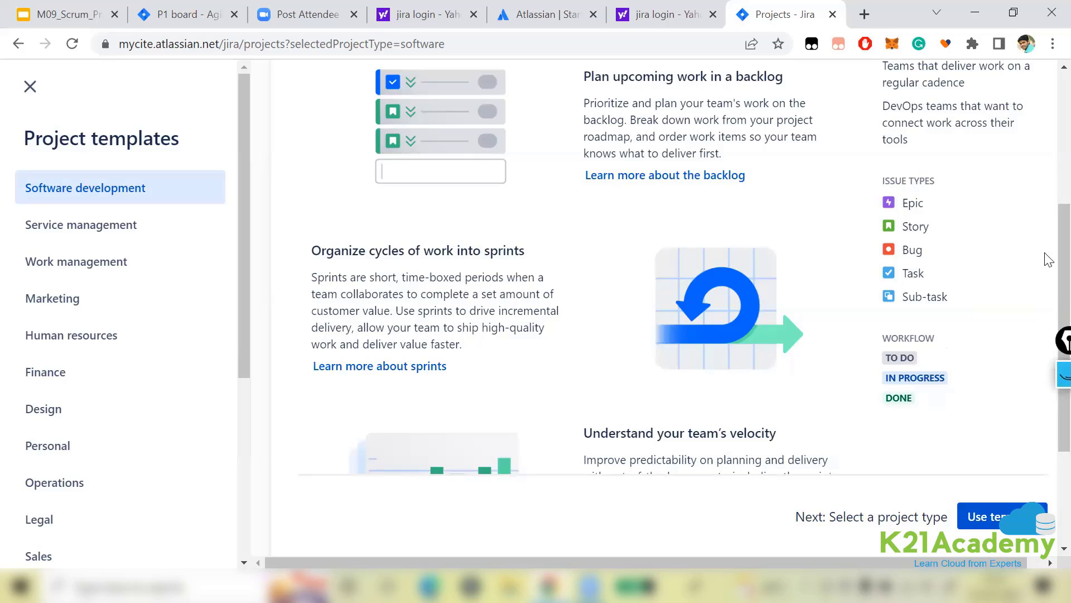
scroll(1046, 240, up, 2)
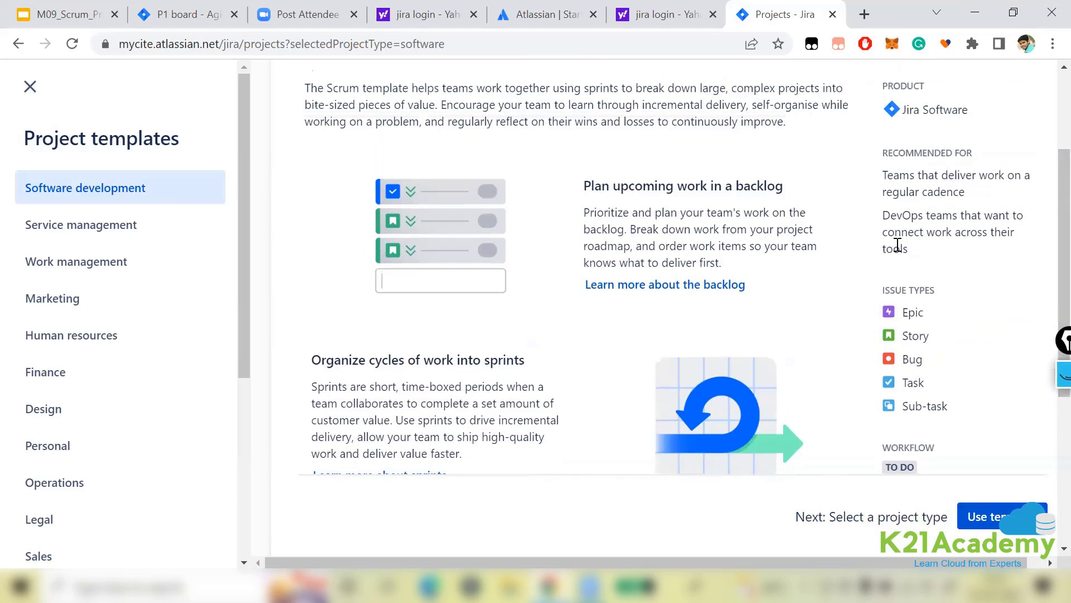
scroll(1053, 231, up, 1)
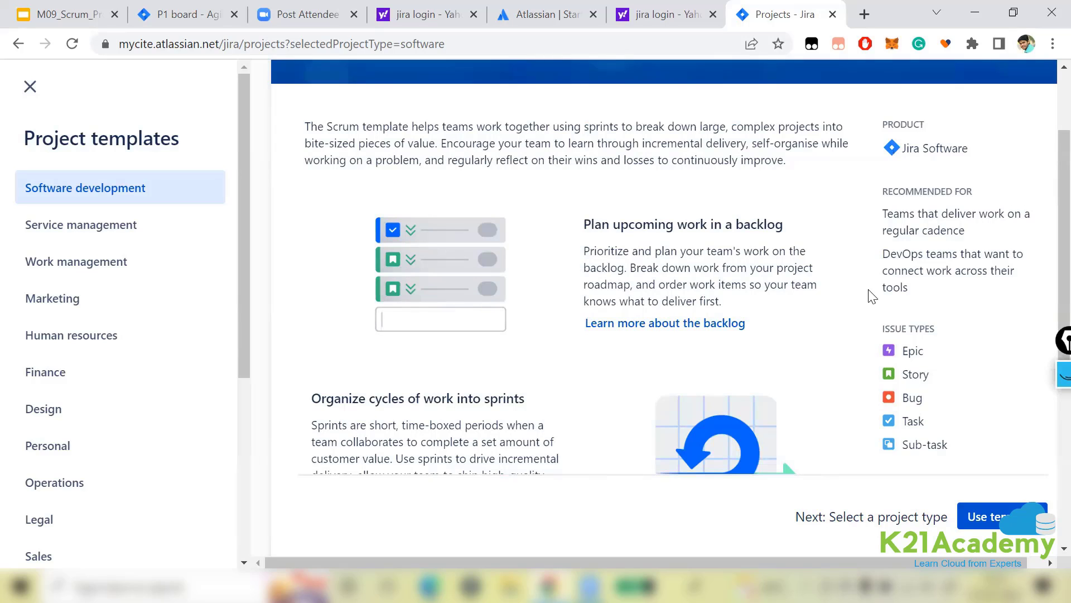
scroll(1045, 174, down, 3)
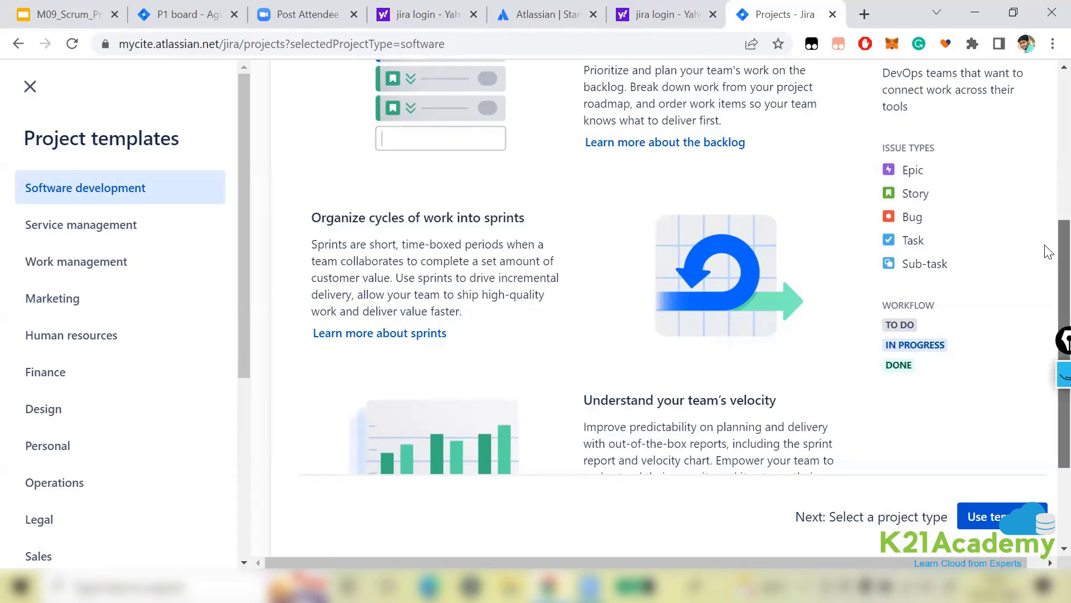
scroll(502, 363, down, 1)
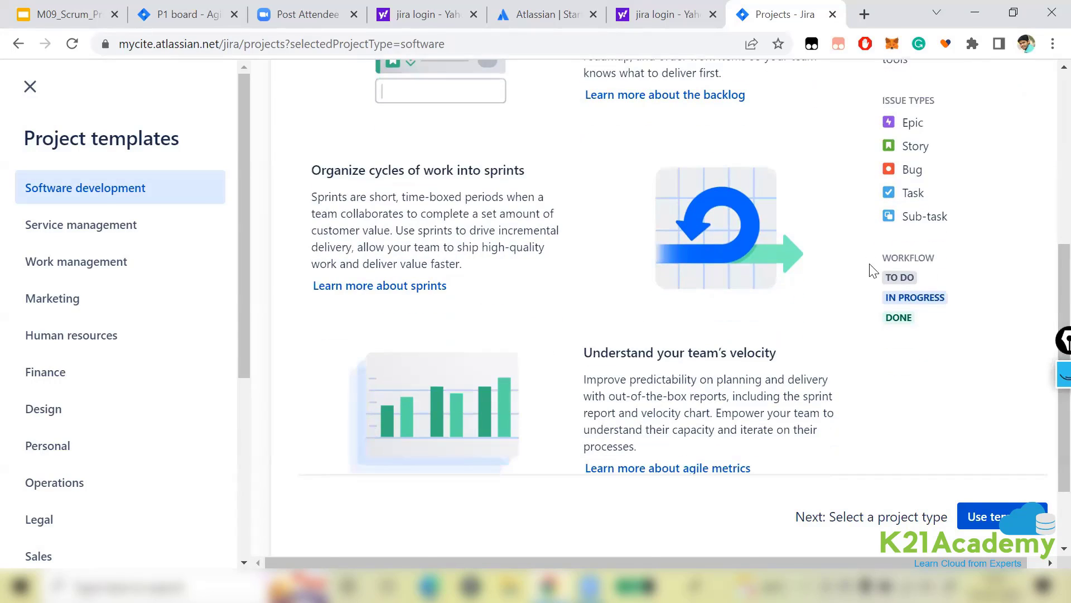
scroll(1046, 290, down, 1)
scroll(1047, 307, up, 6)
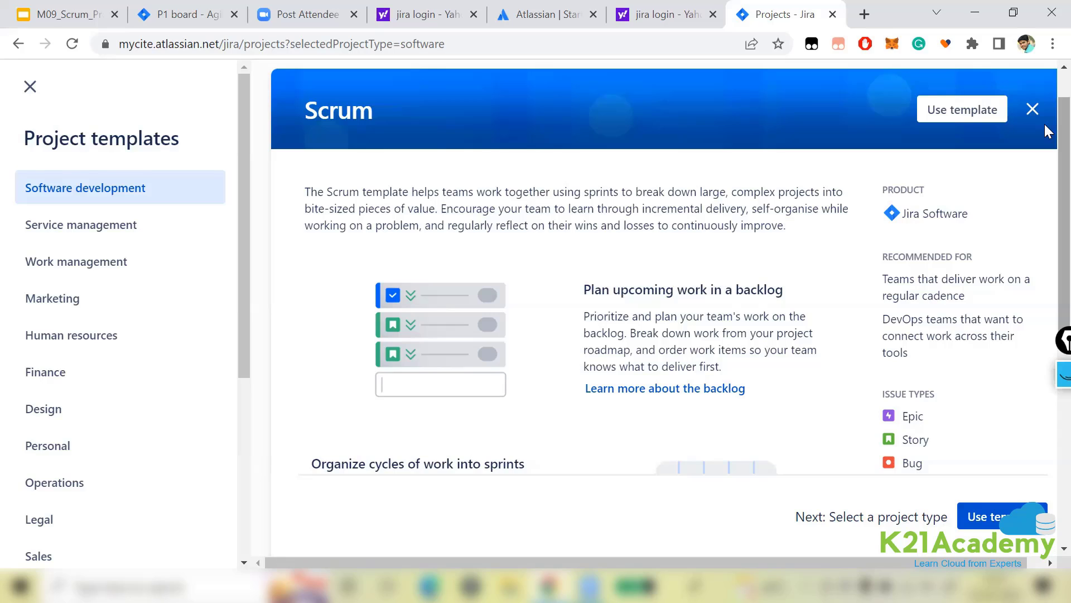
scroll(1047, 131, down, 7)
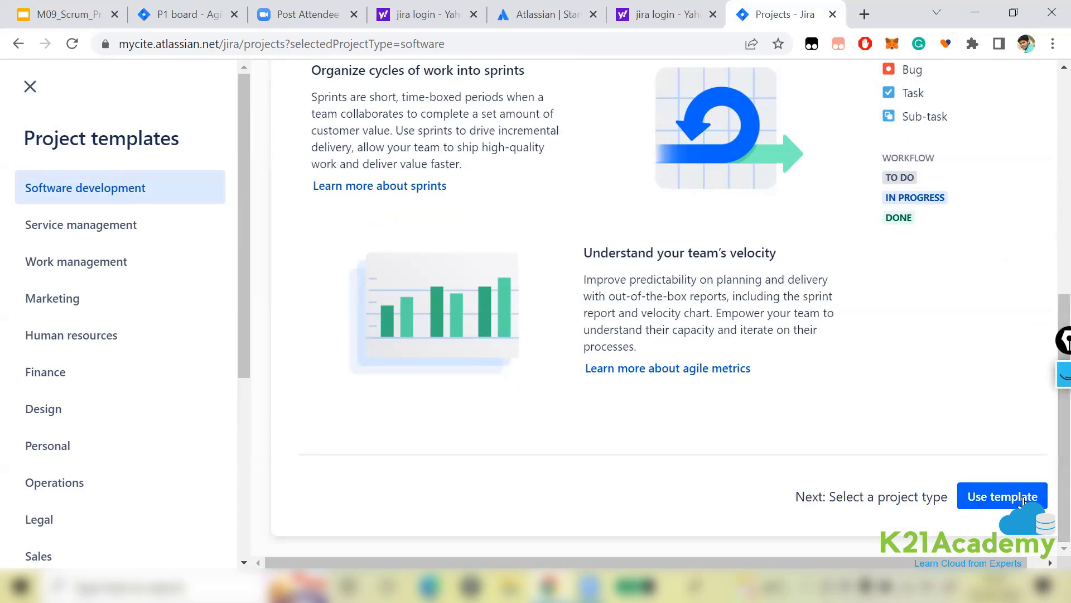
Step: Use the Scrum template and pick the team-managed project type
click(998, 503)
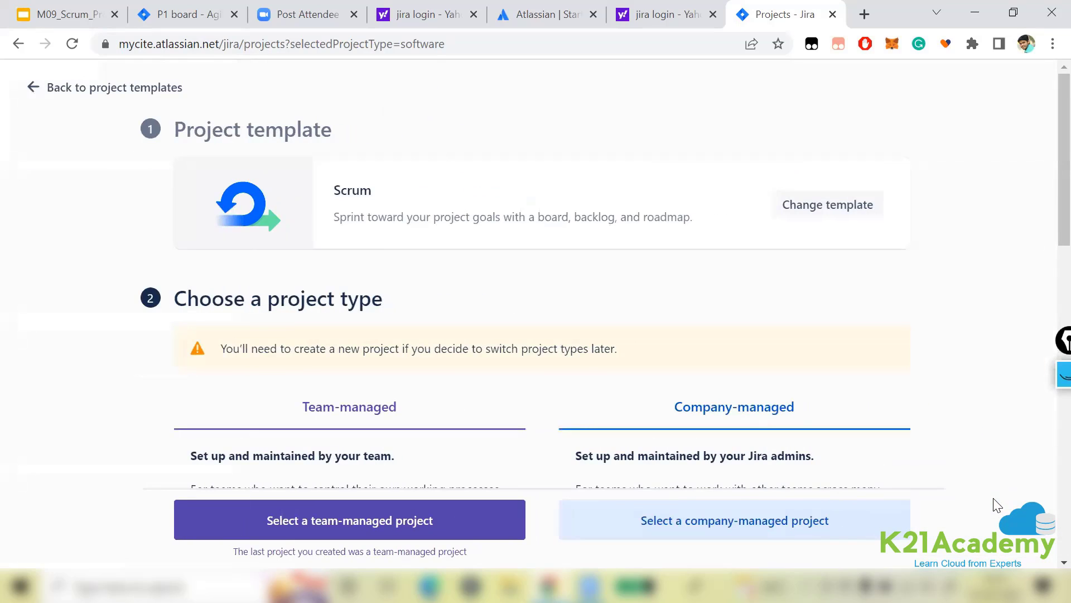
scroll(1045, 201, down, 6)
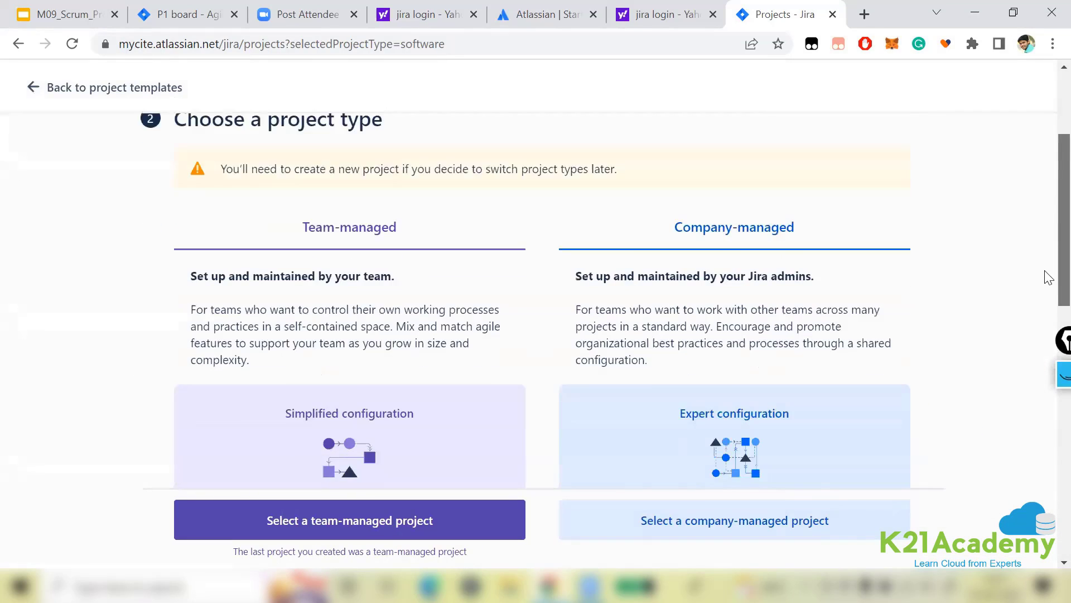
scroll(1046, 295, up, 3)
scroll(1045, 268, down, 2)
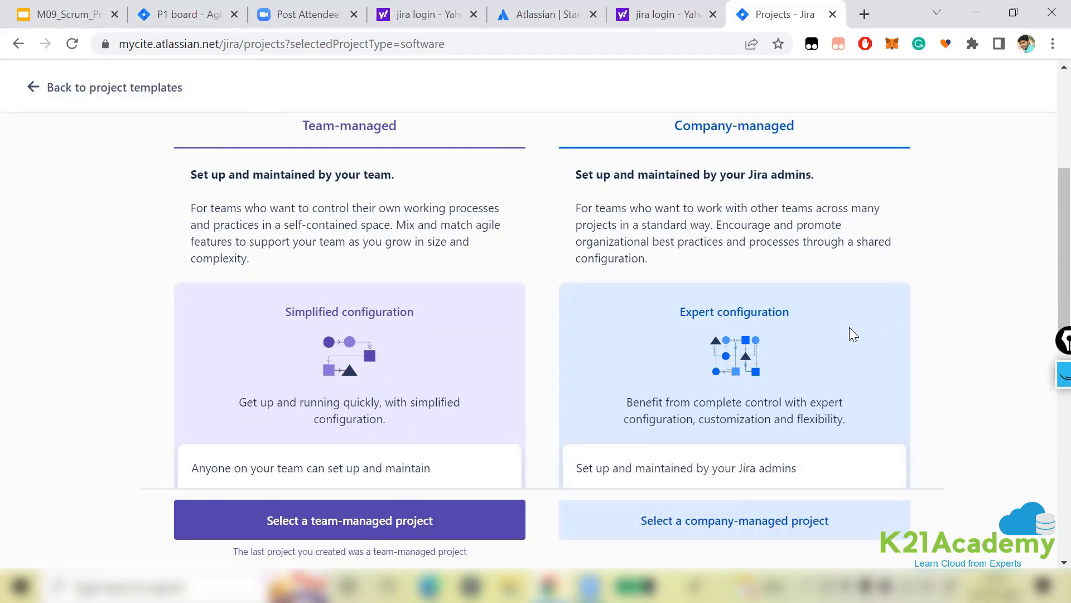
scroll(1045, 209, down, 5)
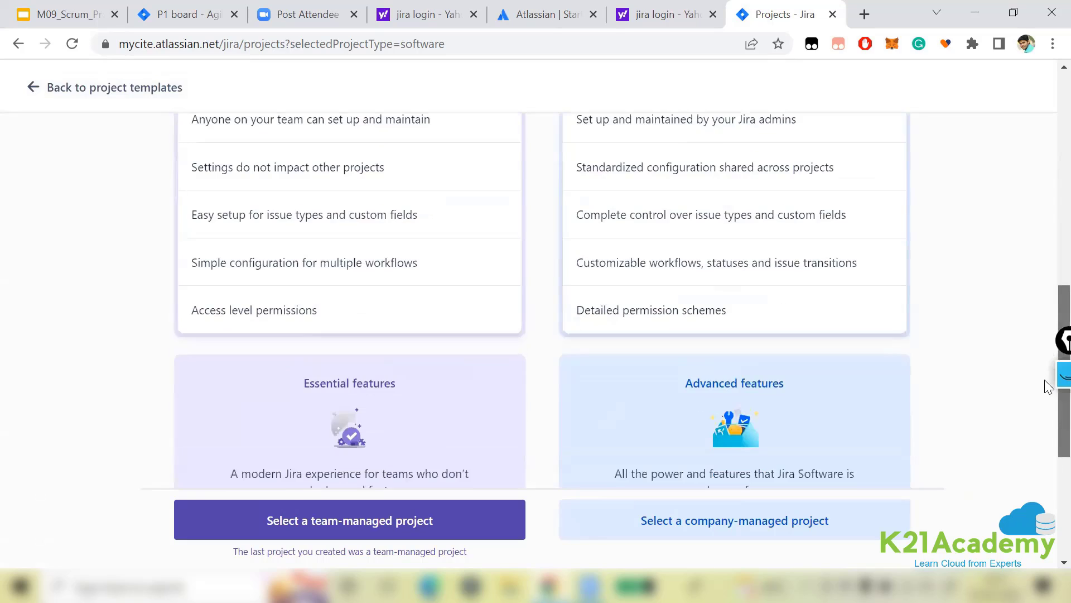
scroll(1047, 385, down, 4)
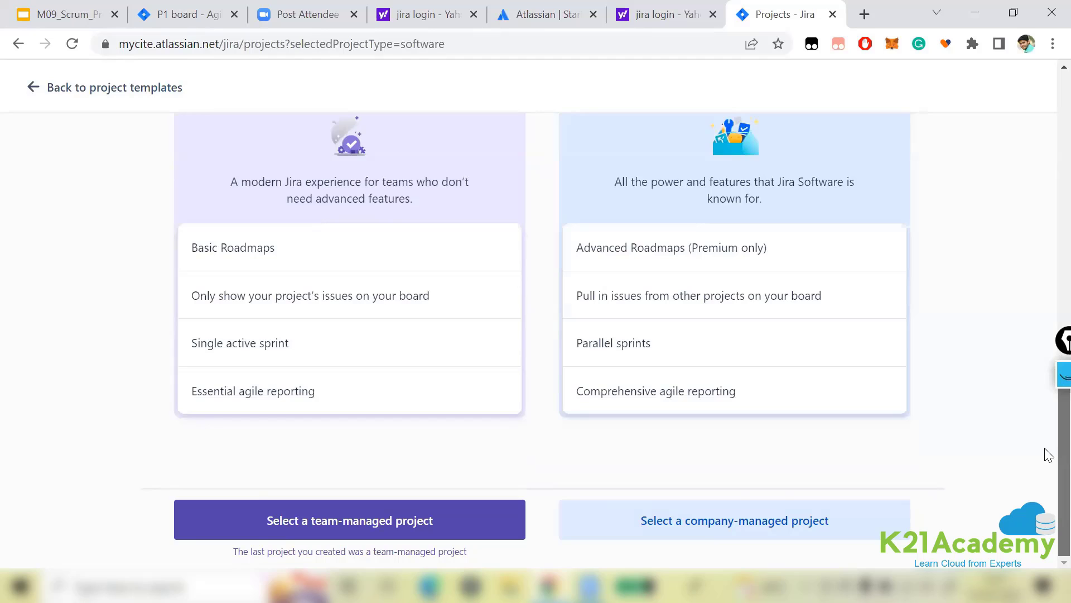
scroll(1048, 390, up, 5)
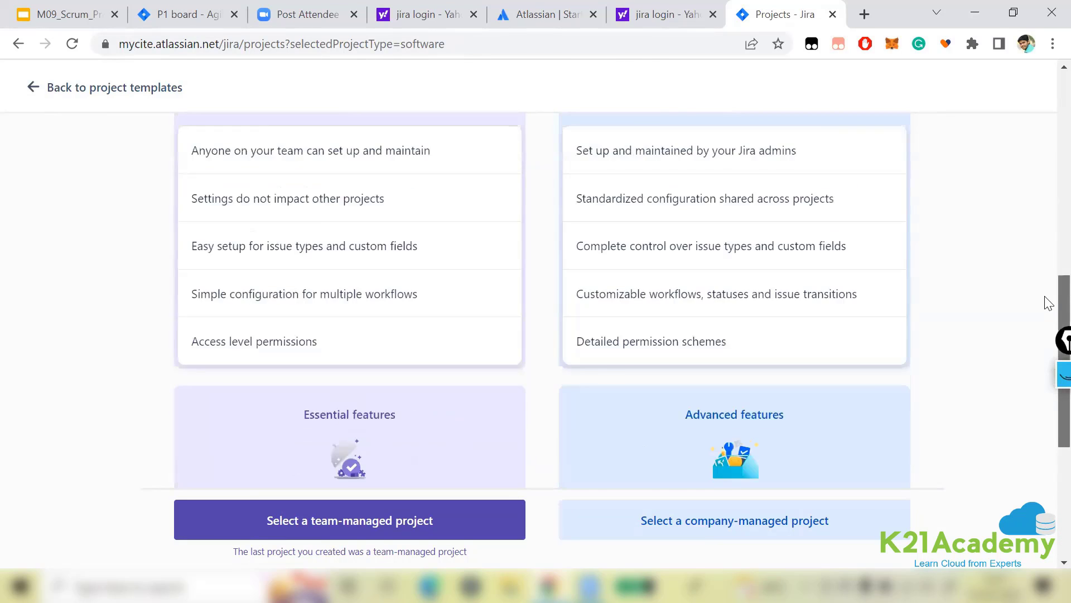
scroll(1049, 303, up, 6)
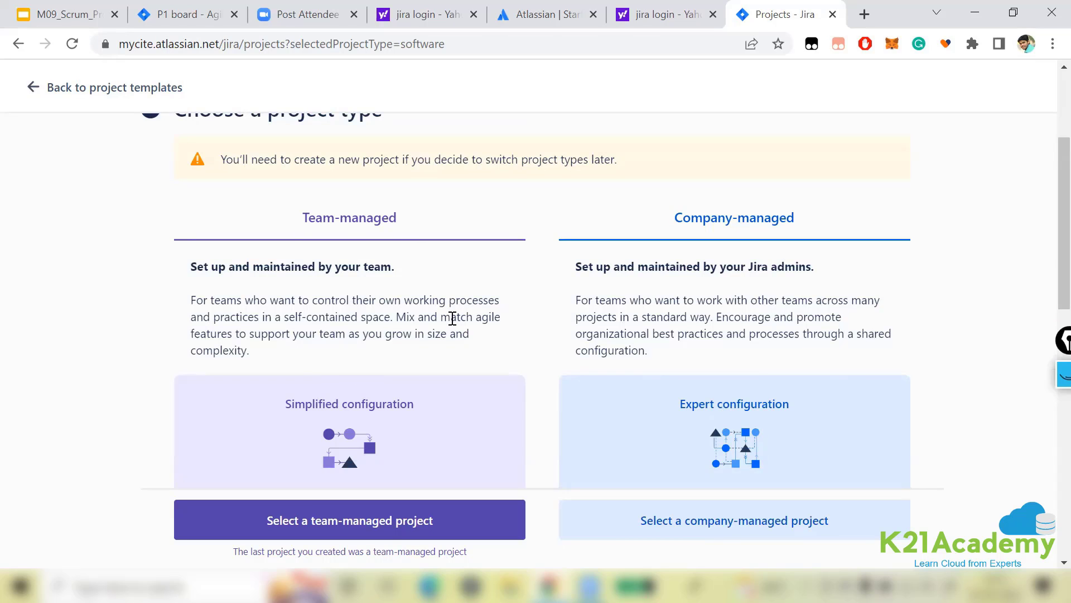
drag(1048, 185, 1045, 491)
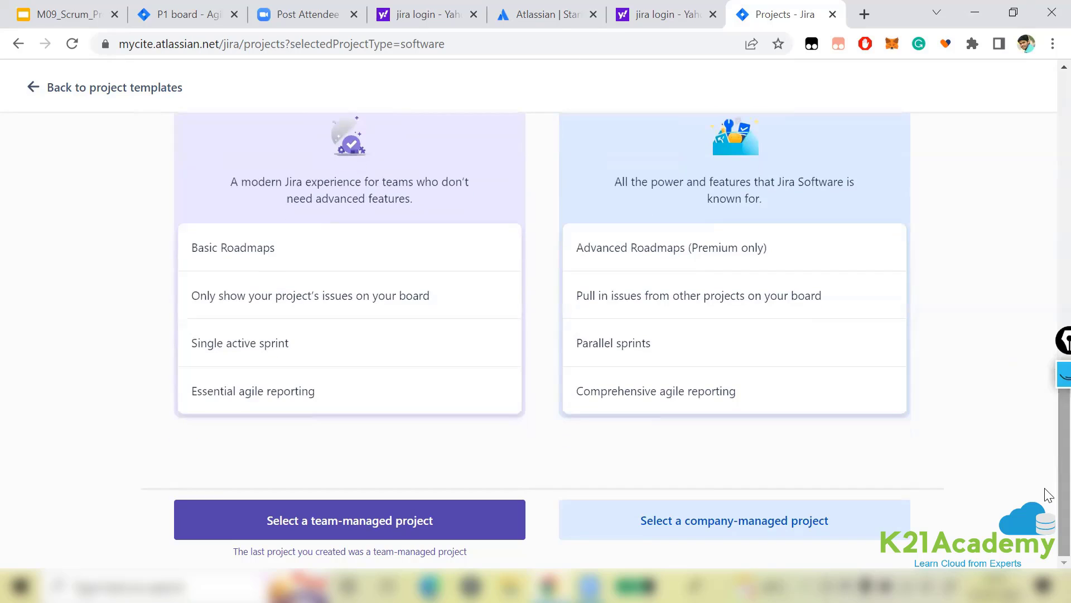
click(387, 523)
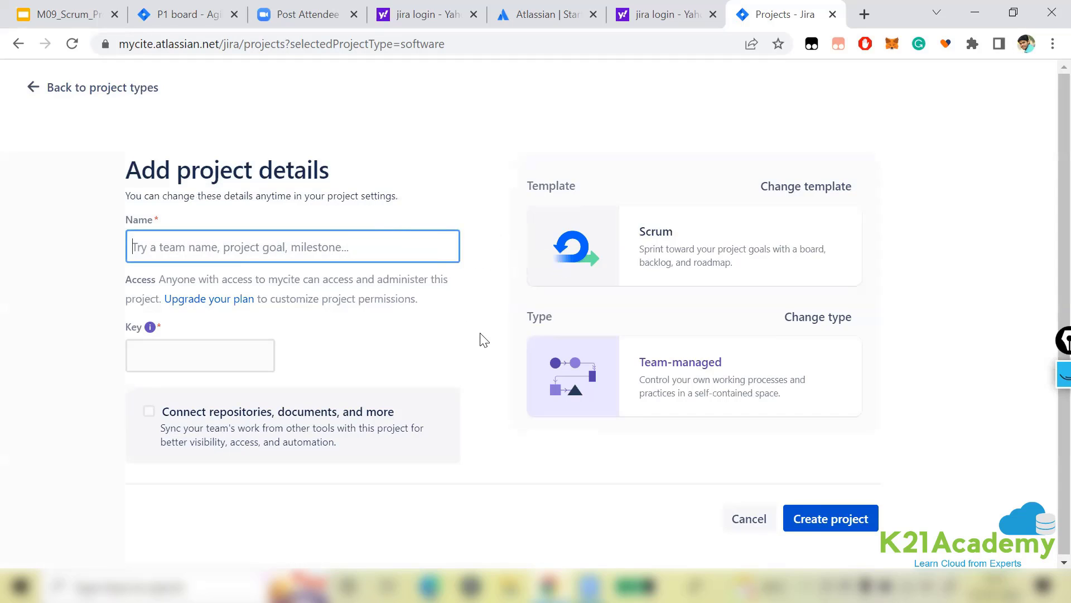
Step: Name the project 'Project 2', keep the key P2, and create it
text(Proje)
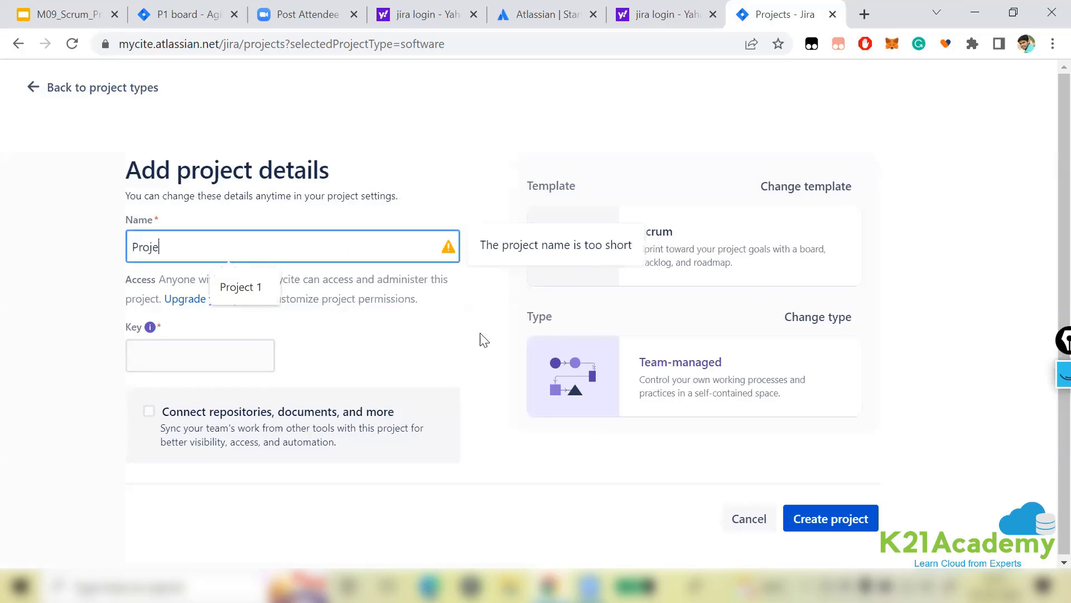
text(ct 2)
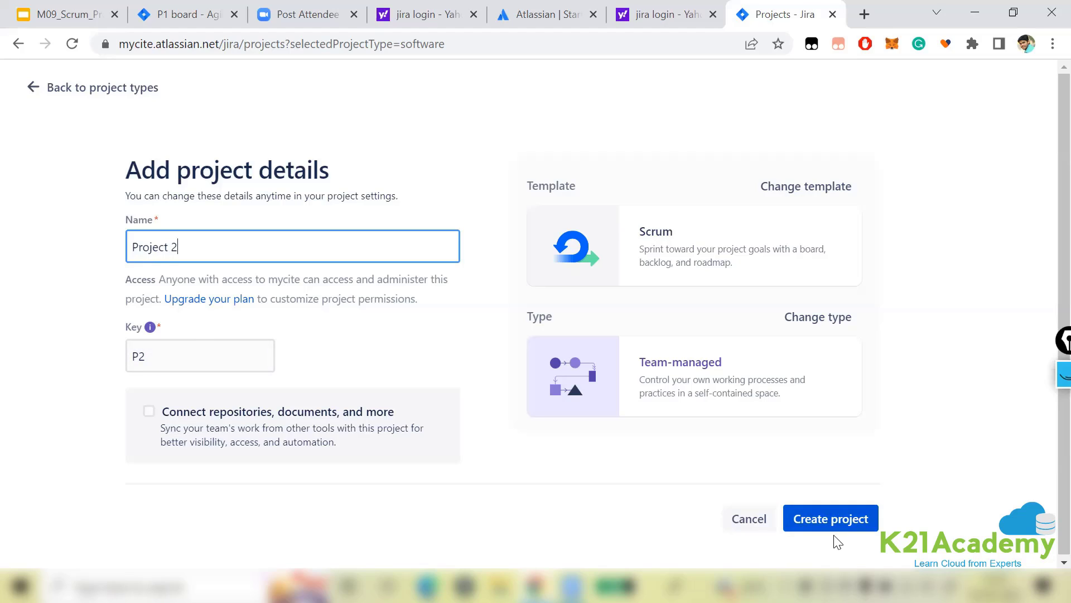
click(854, 530)
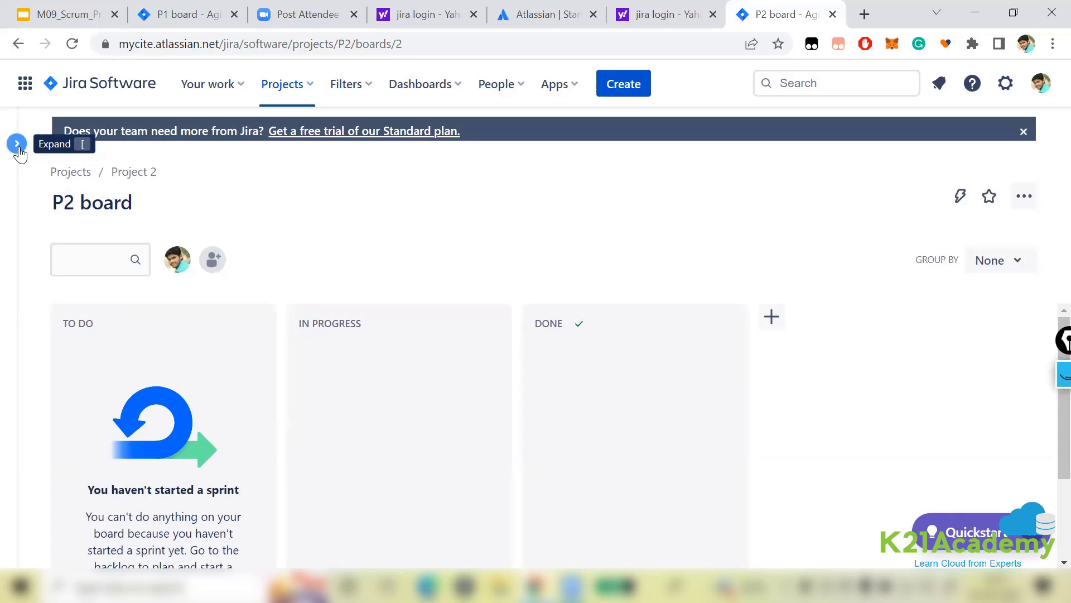
Step: Expand the Project 2 sidebar showing Roadmap, Backlog and Board, then return to the browser
click(18, 144)
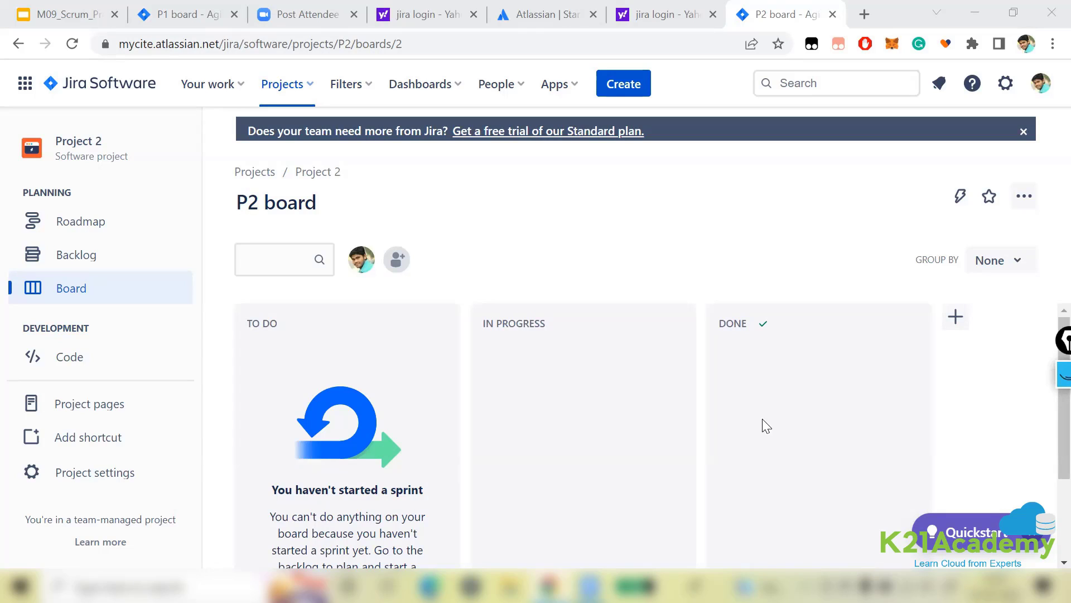
click(716, 297)
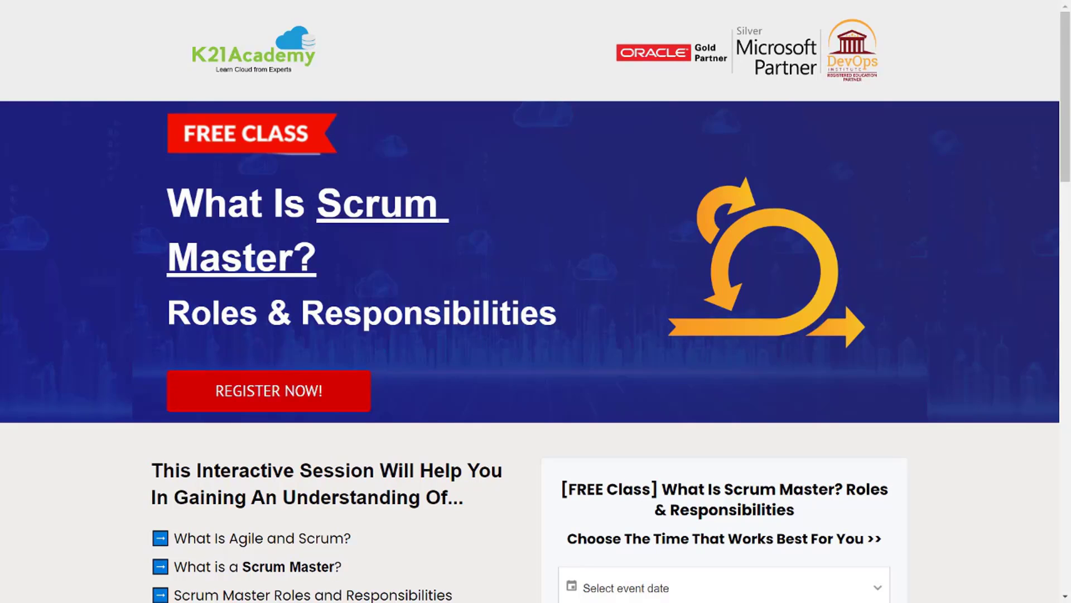
Step: Open the registration form for the free Scrum Master class
scroll(530, 301, down, 6)
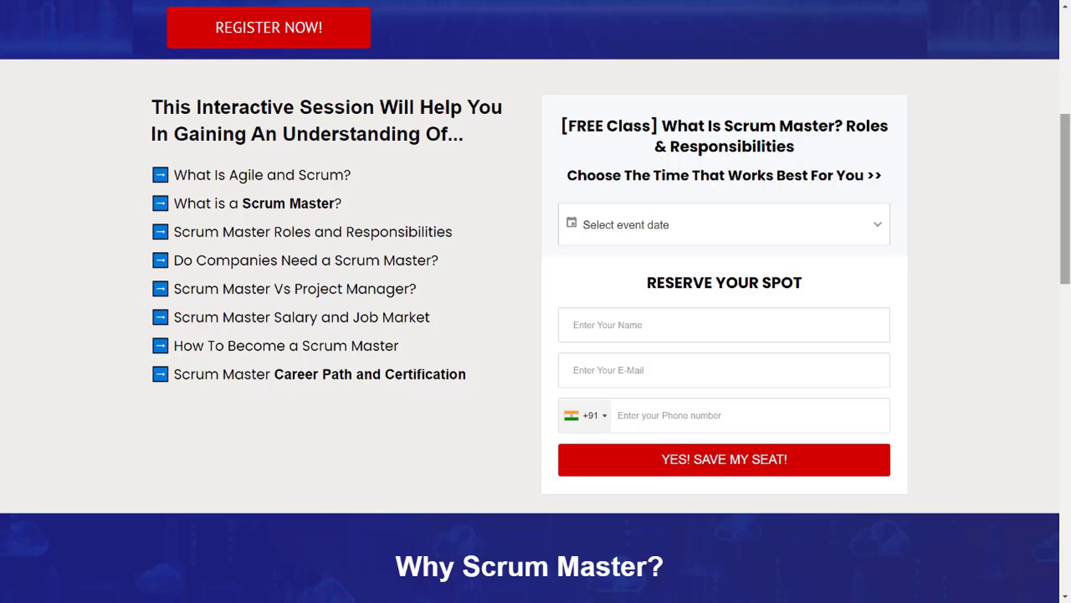
scroll(535, 302, up, 6)
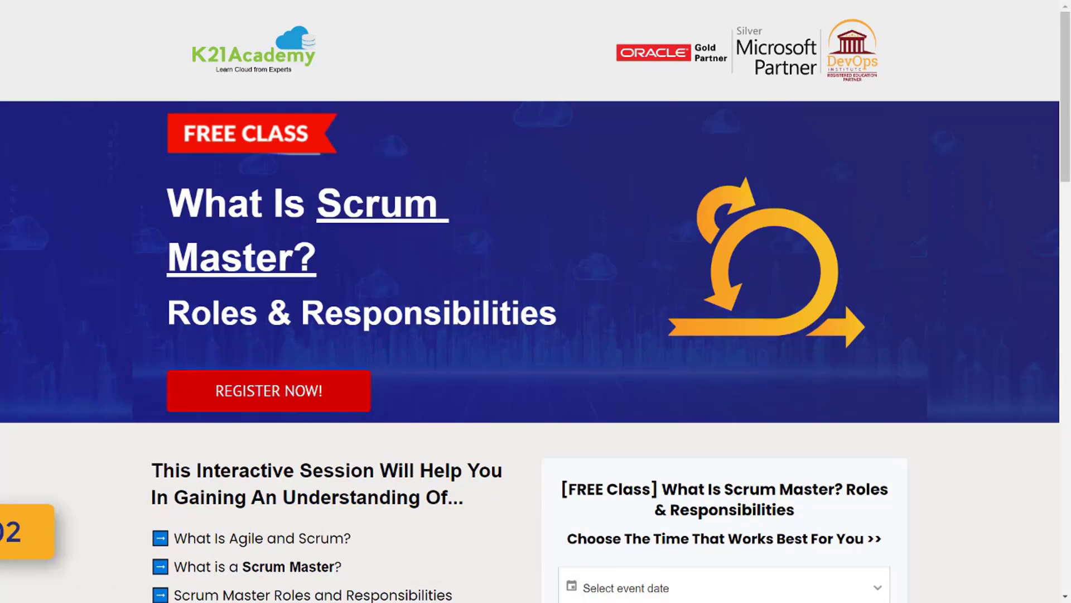
click(334, 407)
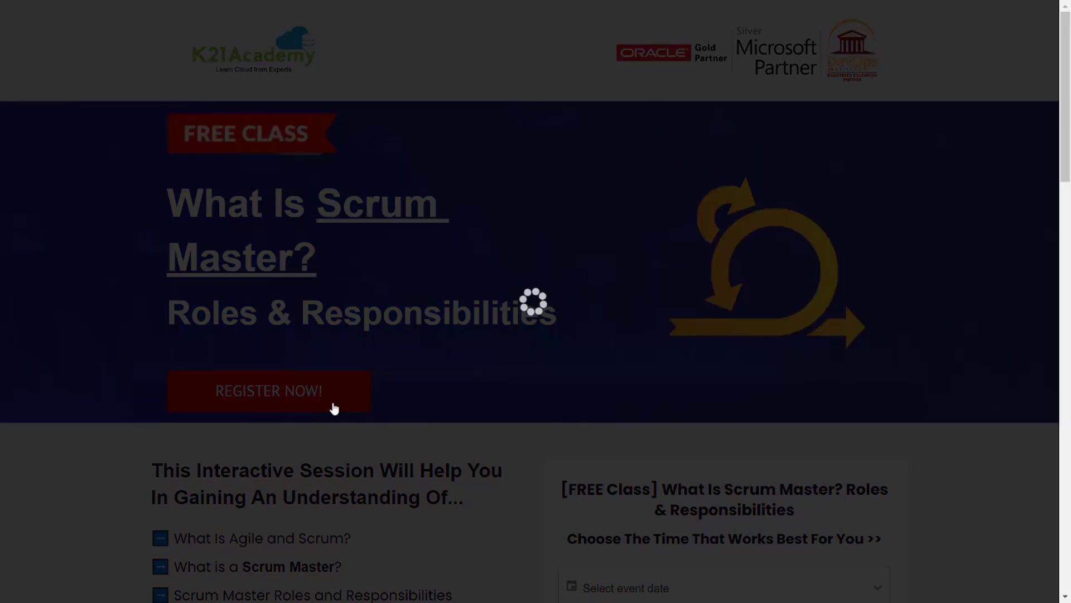
Step: Fill in the registrant's full name, e-mail and phone number, then reserve the seat
click(545, 388)
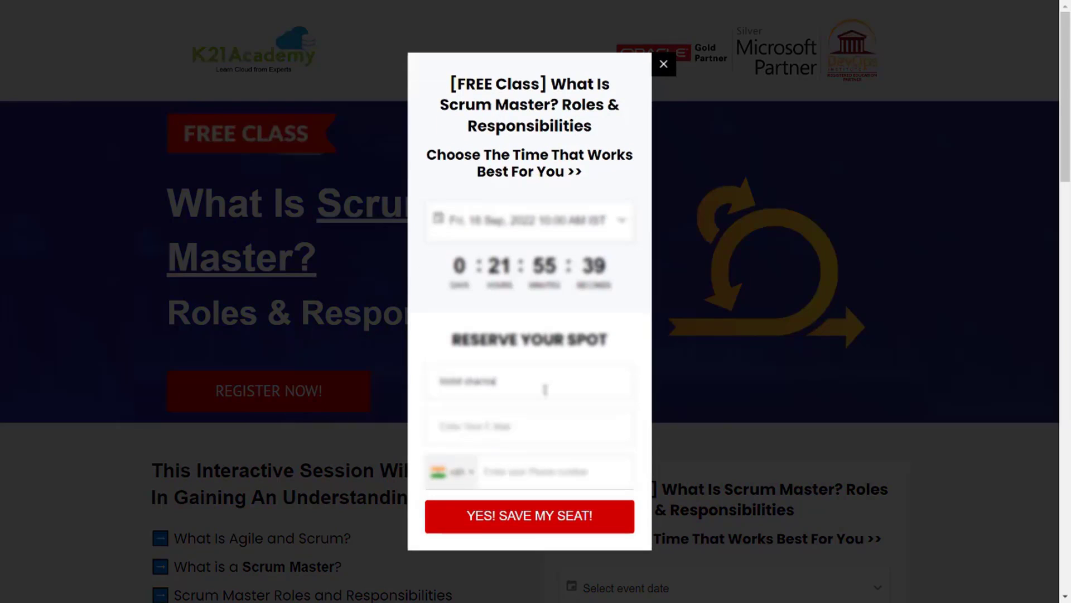
key(Tab)
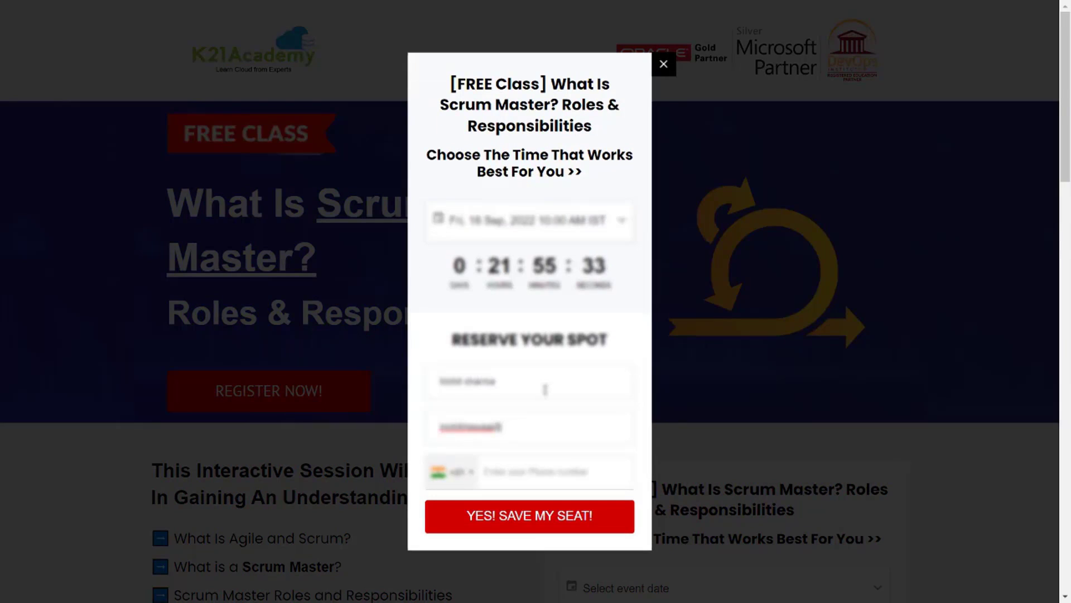
key(Tab)
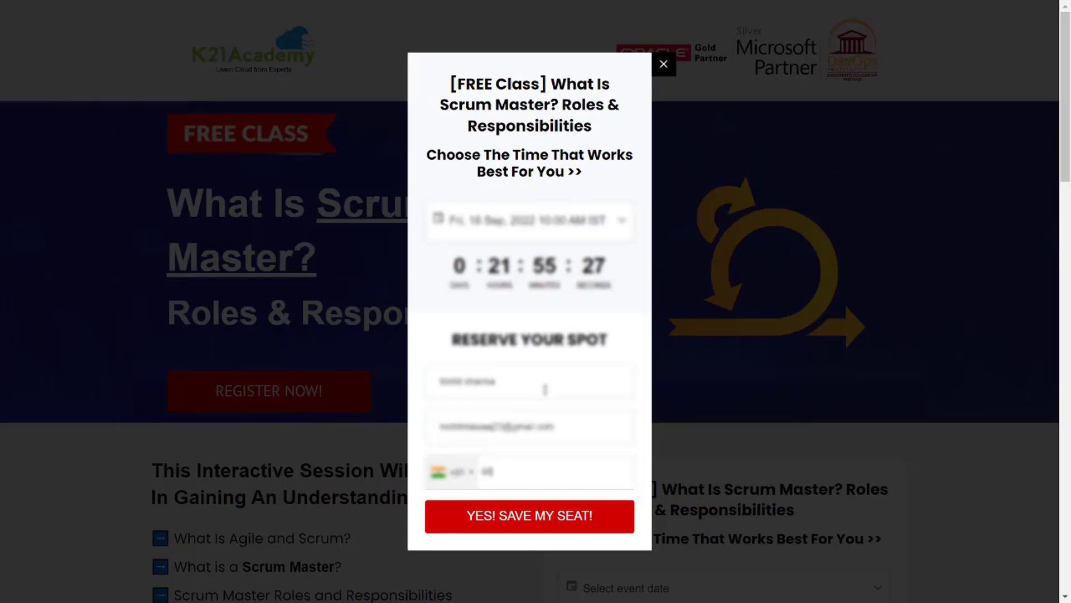
click(525, 524)
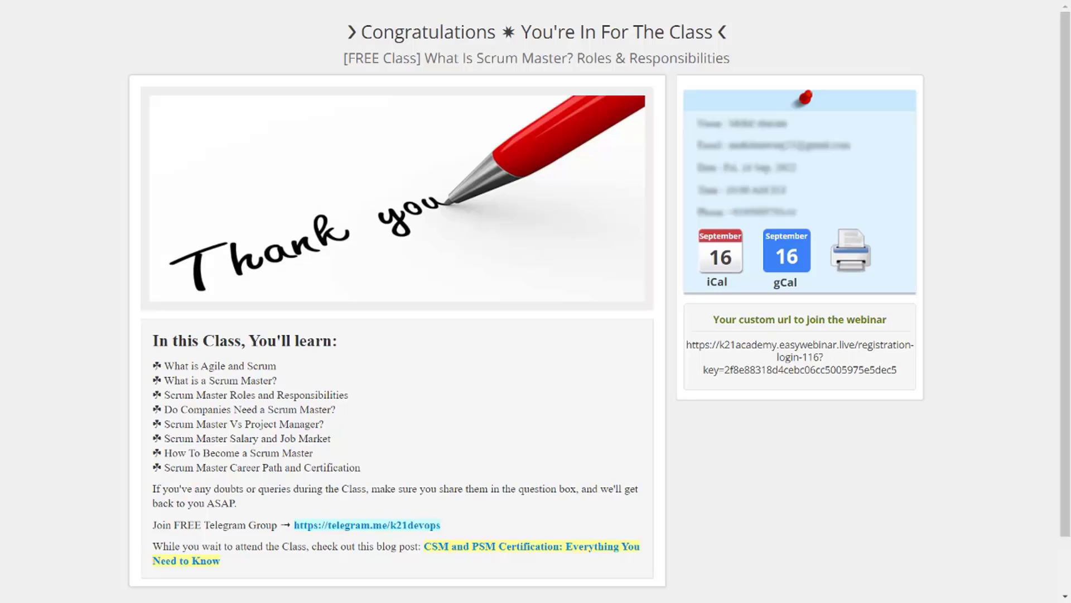